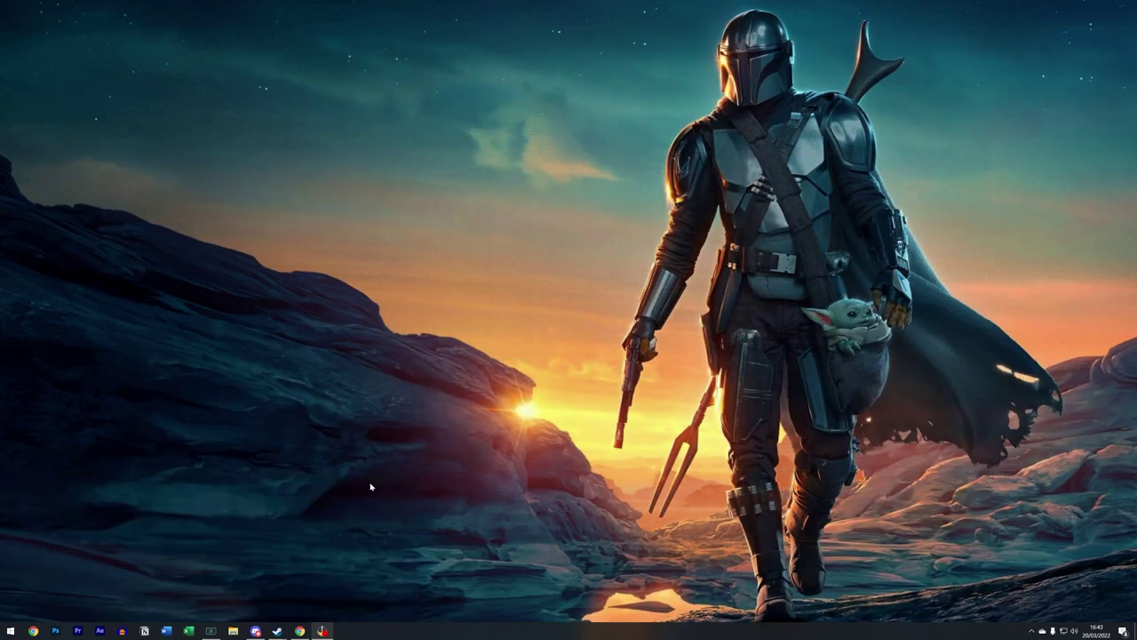
- Switch to Chrome and open the website blackliquidsoftware.com
{"action": "left_click", "coordinate": [300, 630]}
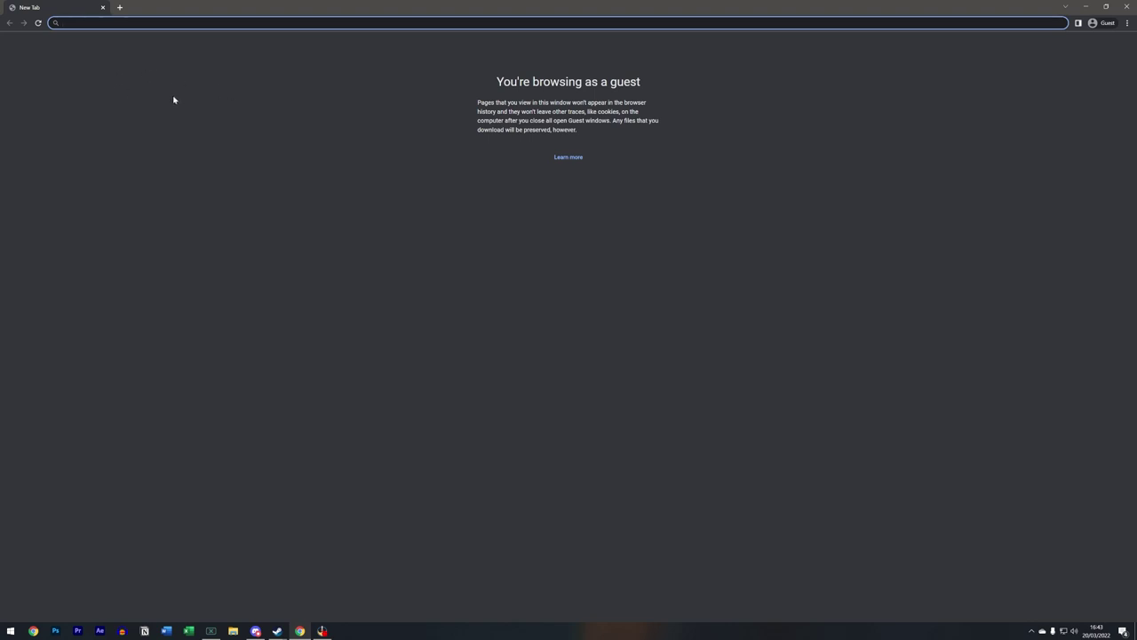
{"action": "type", "text": "blackliquidsoftware.com"}
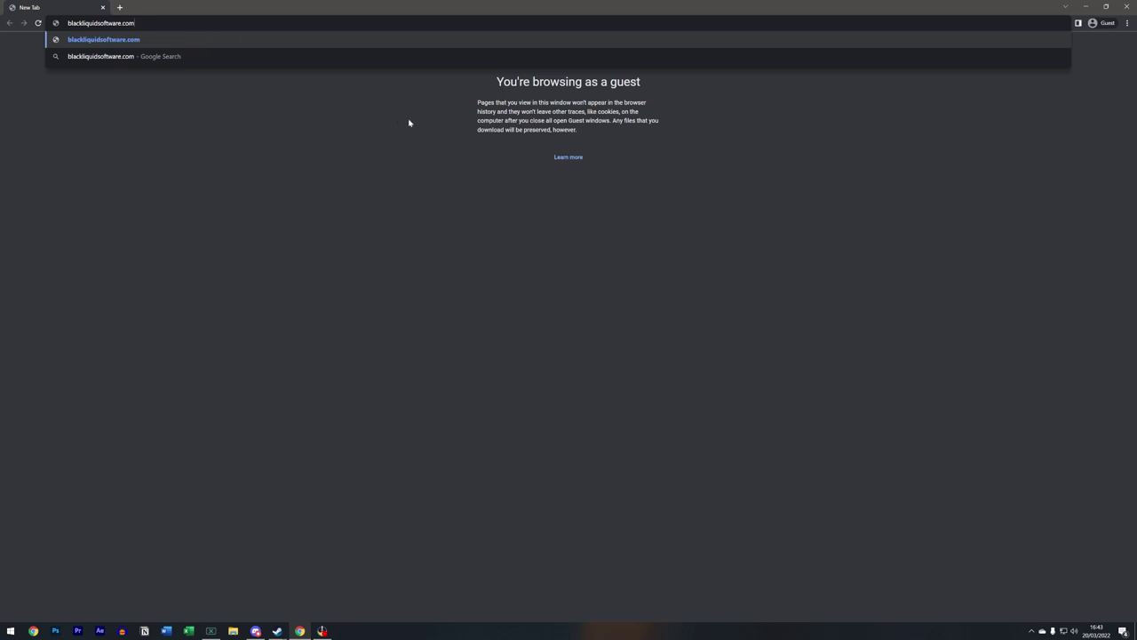
{"action": "key", "text": "Return"}
- View the Downloads forum under Banished General and return to the forum index
{"action": "scroll", "coordinate": [226, 339], "scroll_direction": "down", "scroll_amount": 3}
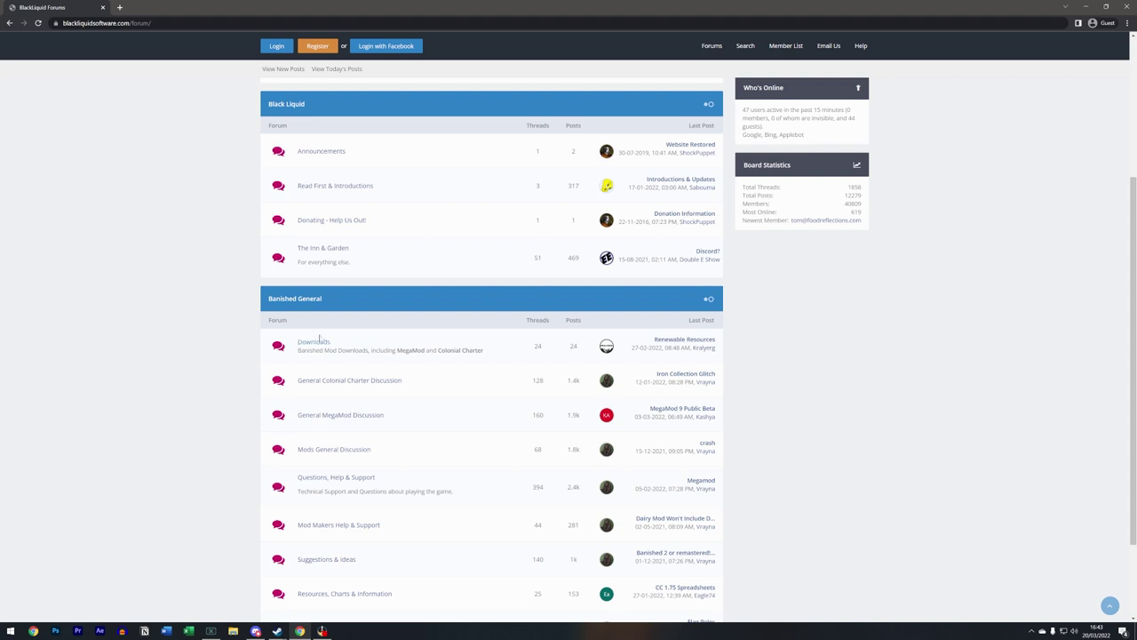
{"action": "left_click", "coordinate": [315, 345]}
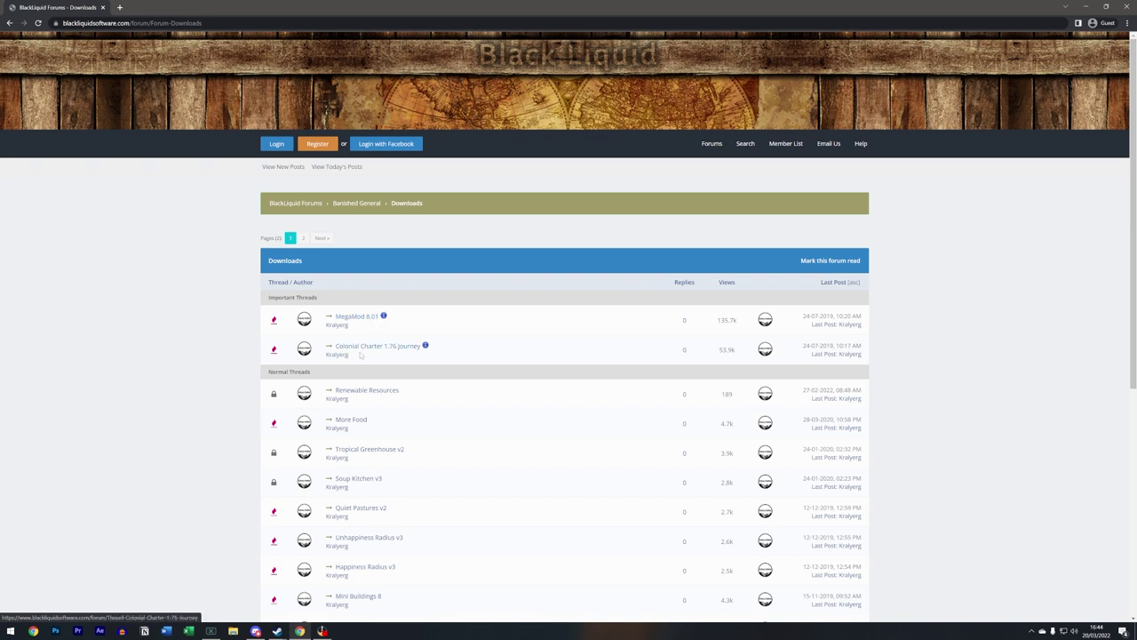
{"action": "left_click", "coordinate": [10, 23]}
- Open the MegaMod 9 Public Beta thread in the General MegaMod Discussion forum
{"action": "scroll", "coordinate": [267, 360], "scroll_direction": "down", "scroll_amount": 1}
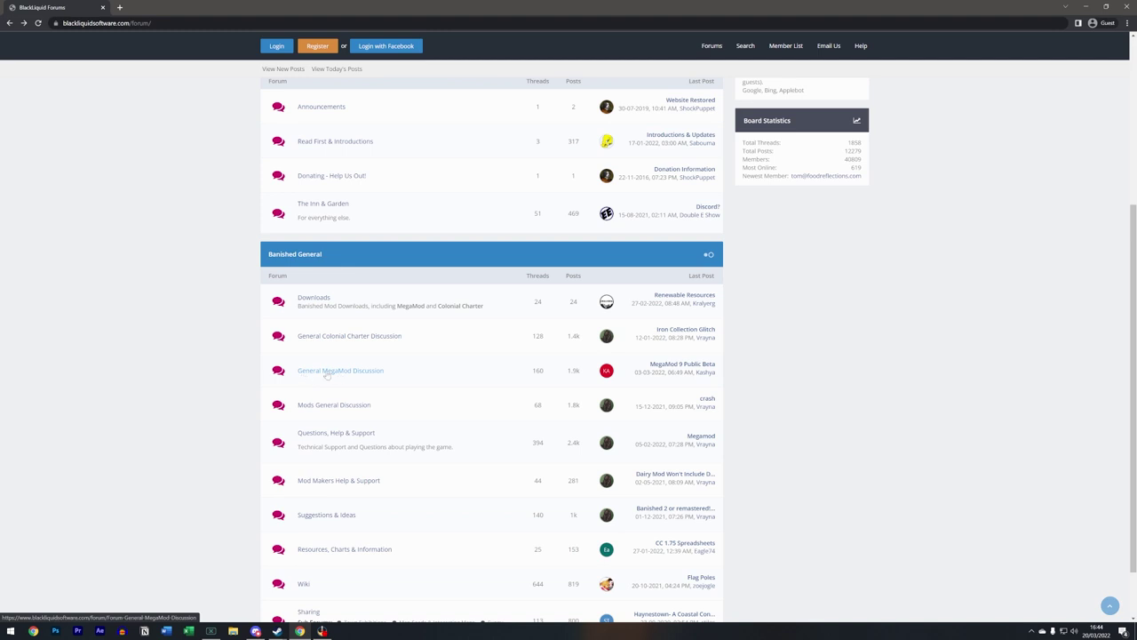
{"action": "left_click", "coordinate": [327, 371]}
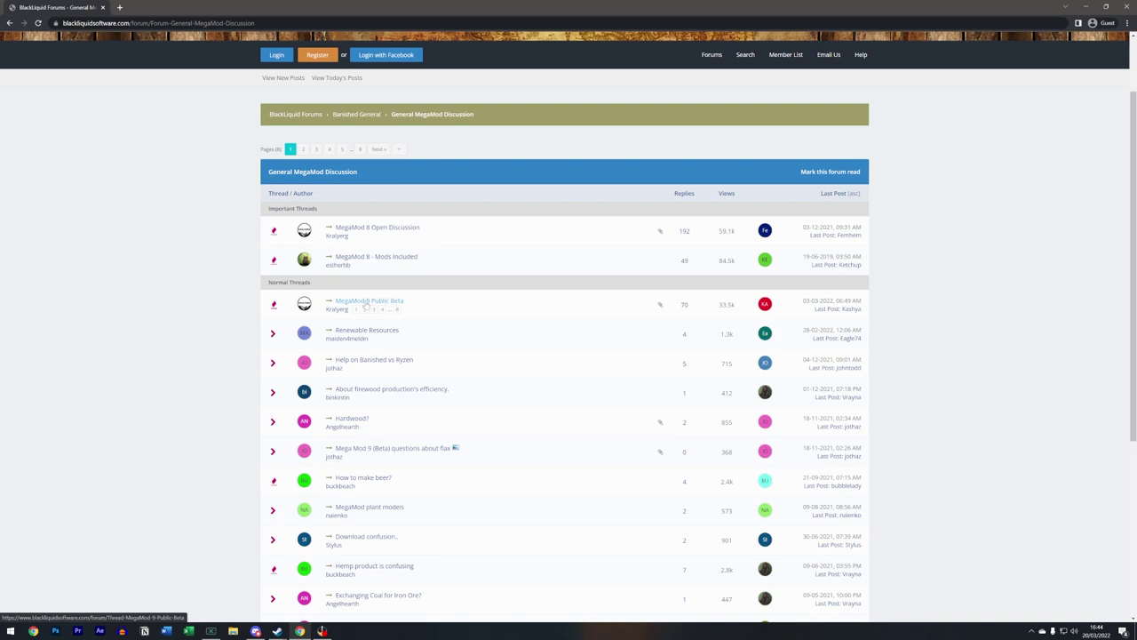
{"action": "left_click", "coordinate": [366, 305]}
- Examine the first post of the MegaMod 9 thread for file size, loading time and toolbar notes
{"action": "scroll", "coordinate": [247, 317], "scroll_direction": "down", "scroll_amount": 1}
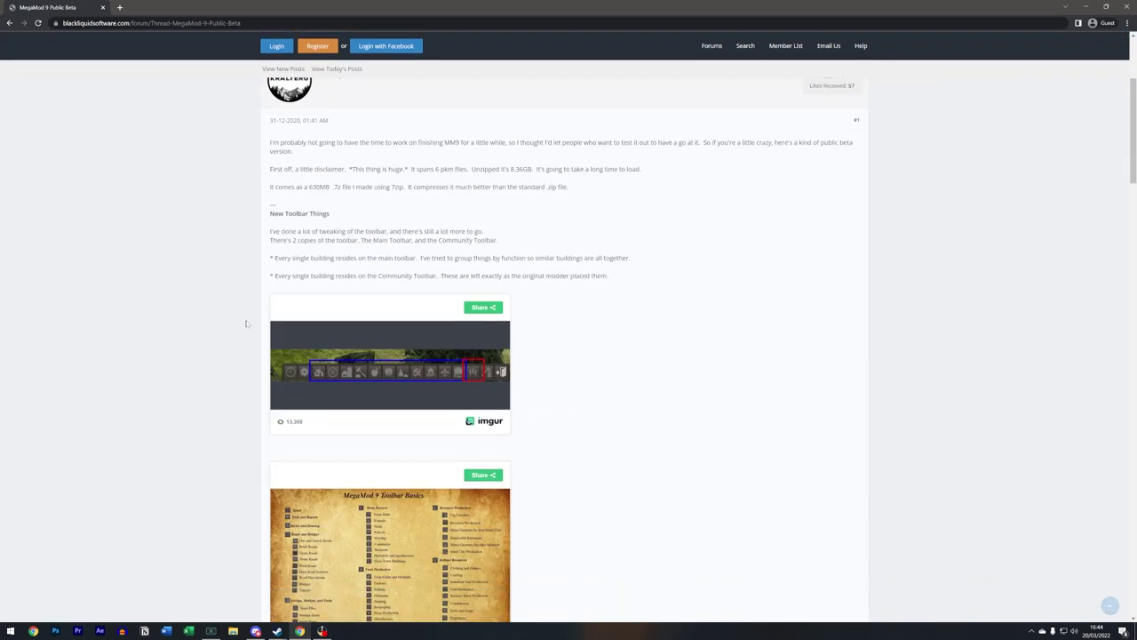
{"action": "scroll", "coordinate": [247, 317], "scroll_direction": "up", "scroll_amount": 1}
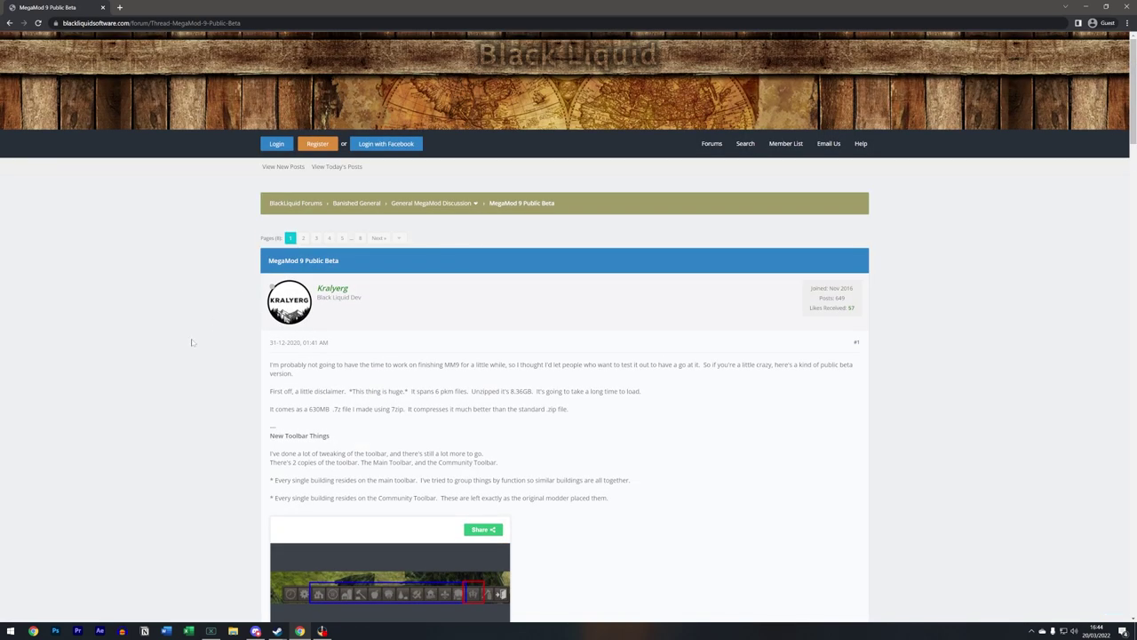
{"action": "scroll", "coordinate": [192, 342], "scroll_direction": "down", "scroll_amount": 2}
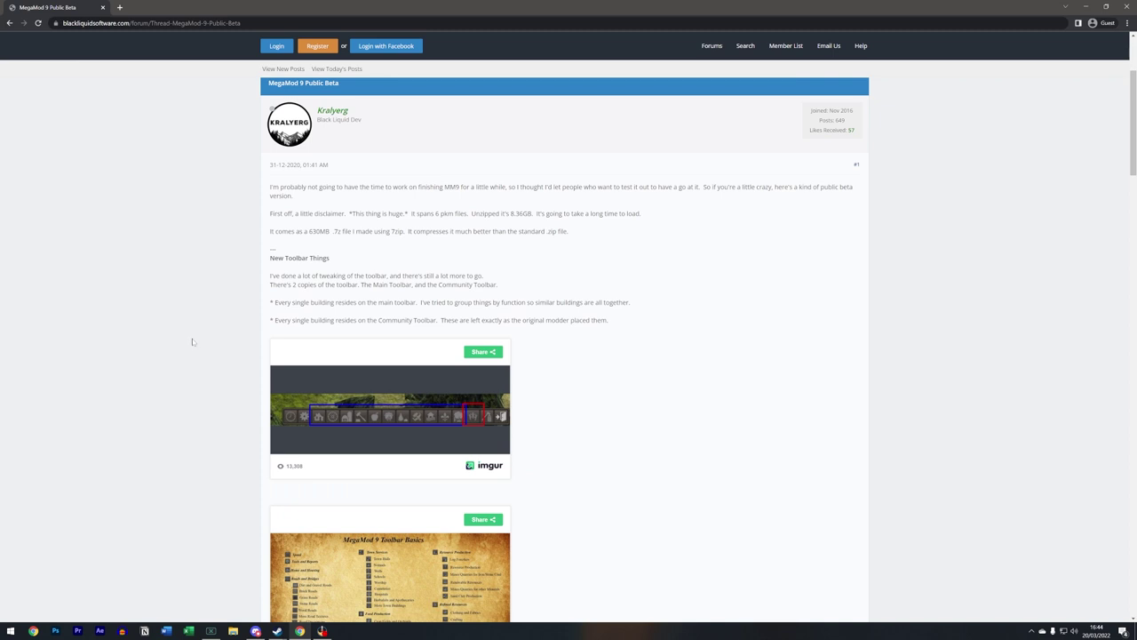
{"action": "scroll", "coordinate": [192, 342], "scroll_direction": "up", "scroll_amount": 1}
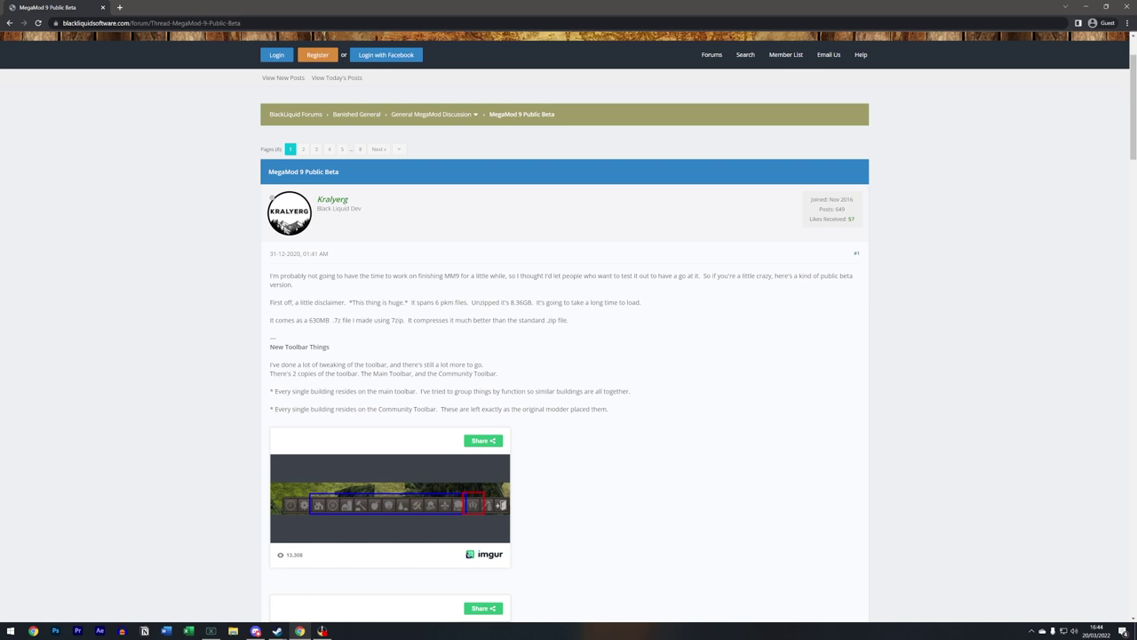
{"action": "scroll", "coordinate": [568, 326], "scroll_direction": "down", "scroll_amount": 1}
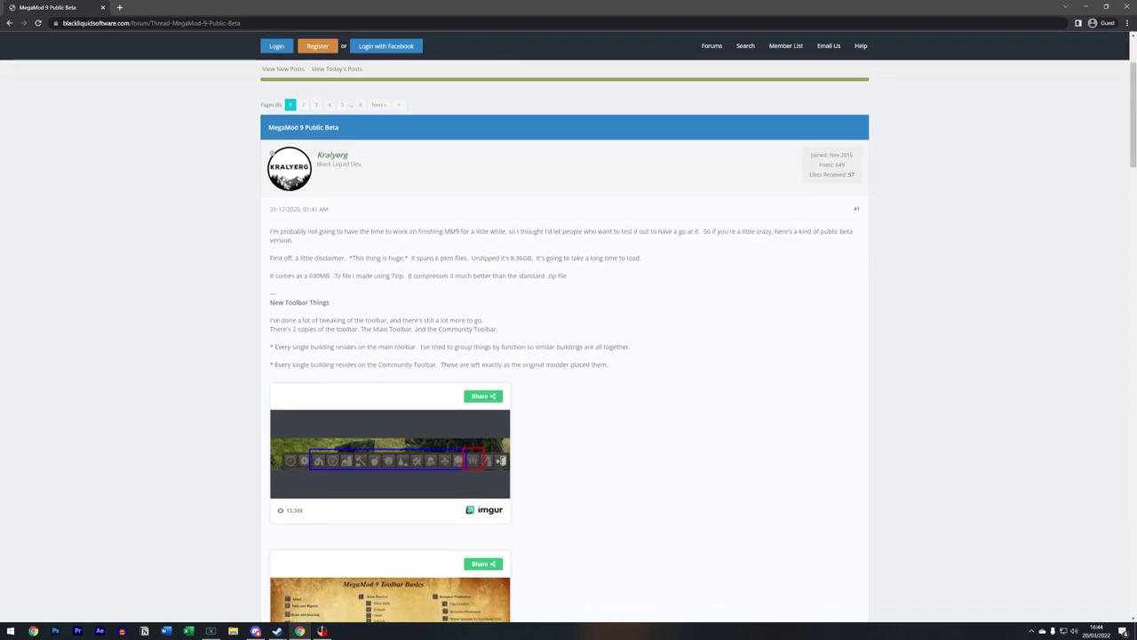
{"action": "left_click_drag", "start_coordinate": [471, 258], "coordinate": [533, 257]}
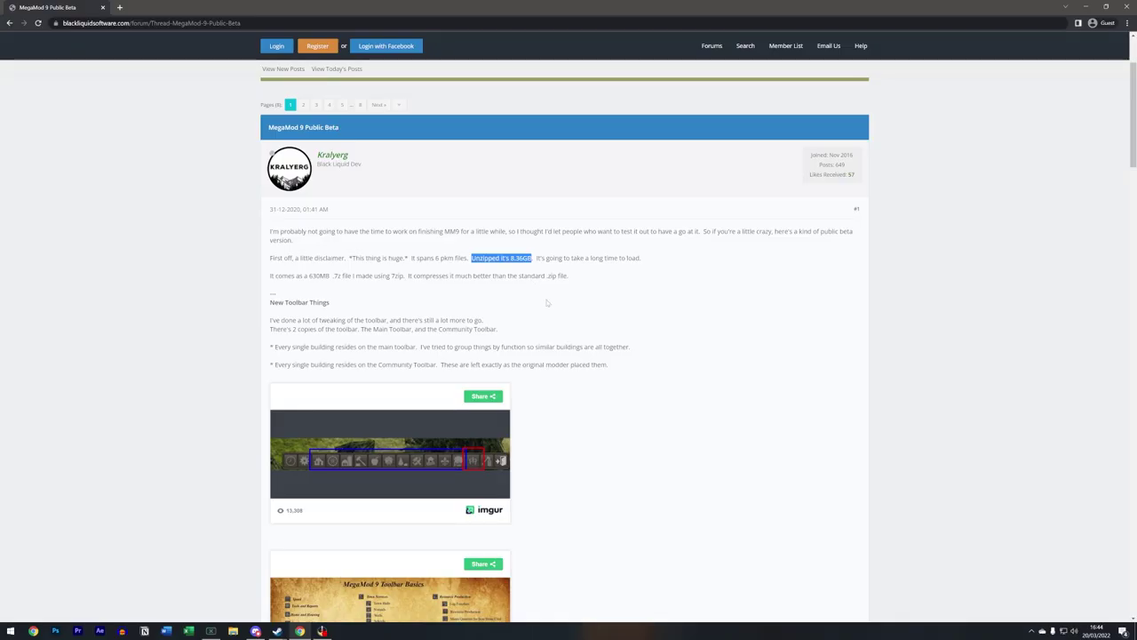
{"action": "left_click", "coordinate": [599, 417]}
{"action": "scroll", "coordinate": [599, 417], "scroll_direction": "down", "scroll_amount": 4}
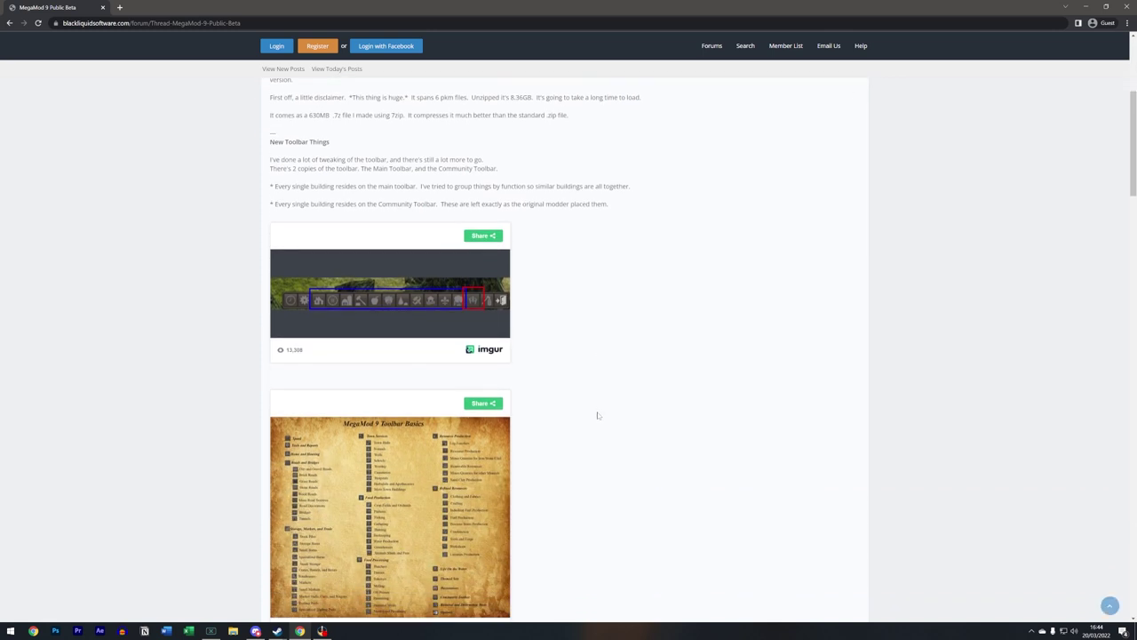
{"action": "scroll", "coordinate": [590, 414], "scroll_direction": "up", "scroll_amount": 2}
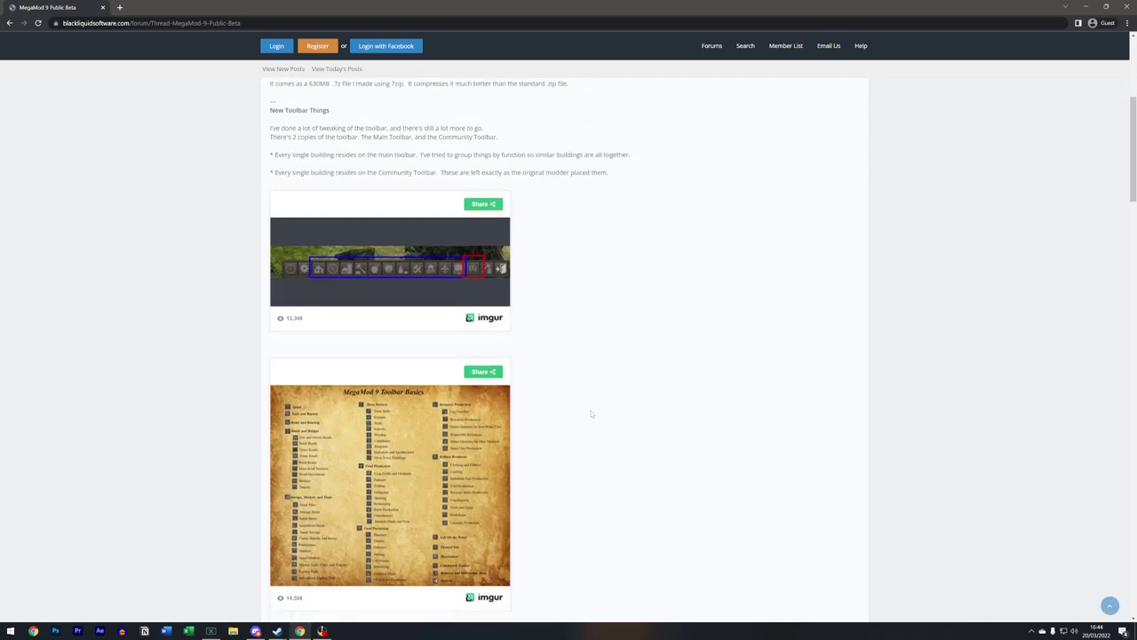
- Download the MegaMod Beta (build 0202) from the link at the end of the first post
{"action": "scroll", "coordinate": [591, 414], "scroll_direction": "down", "scroll_amount": 4}
{"action": "scroll", "coordinate": [590, 413], "scroll_direction": "down", "scroll_amount": 4}
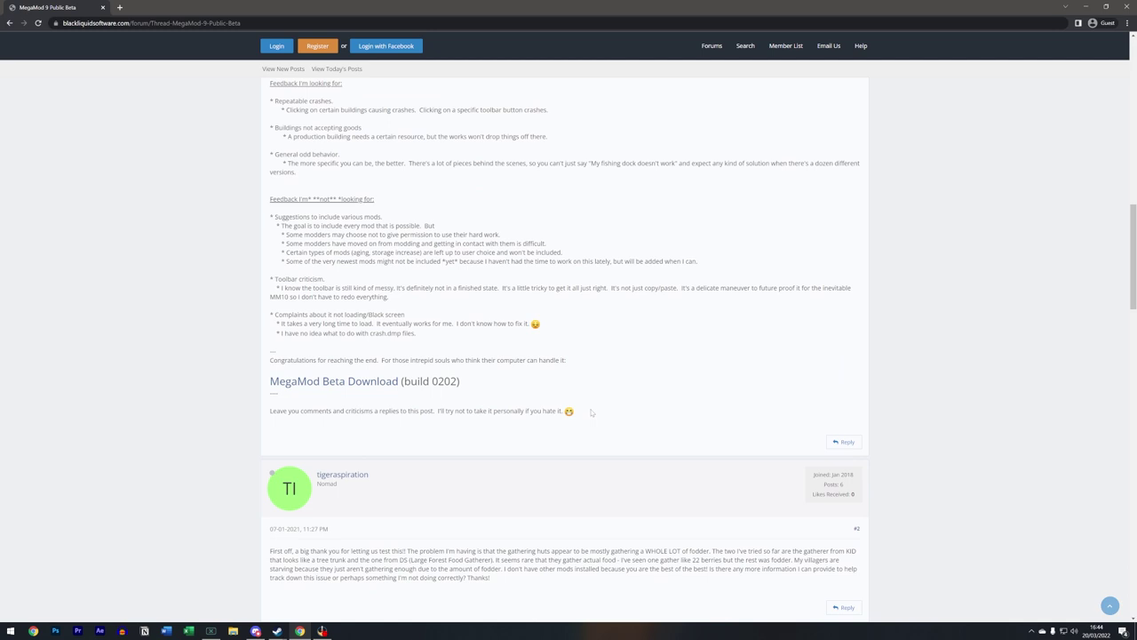
{"action": "scroll", "coordinate": [591, 413], "scroll_direction": "up", "scroll_amount": 3}
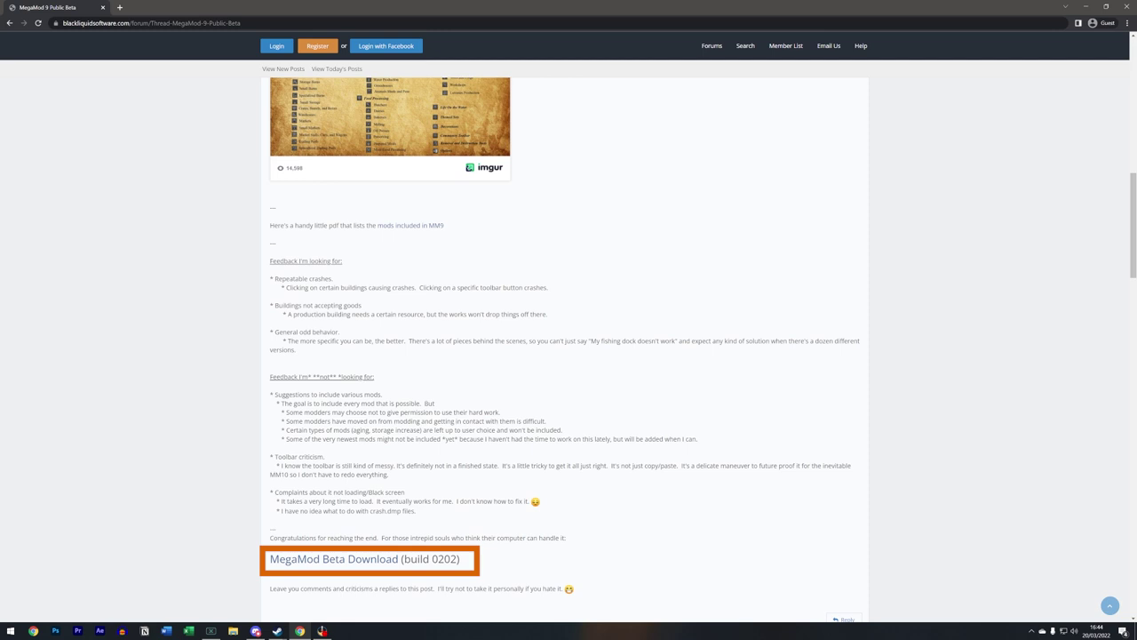
{"action": "left_click", "coordinate": [329, 559]}
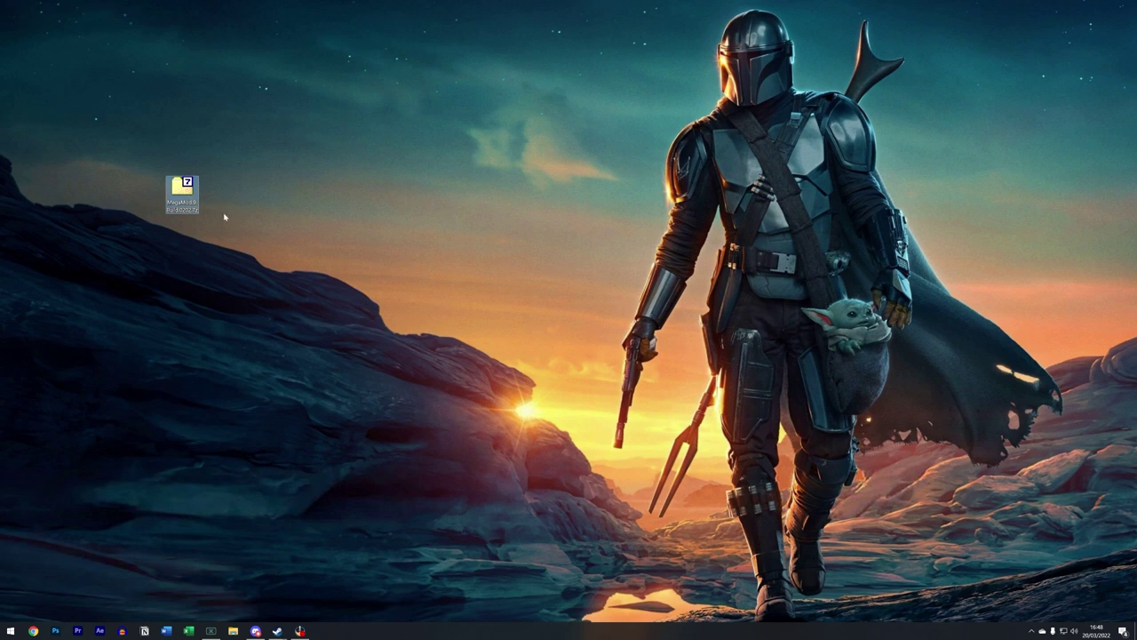
- Open the downloaded MegaMod 9 archive from the desktop in 7-Zip and move its window aside
{"action": "left_click", "coordinate": [188, 202]}
{"action": "right_click", "coordinate": [181, 192]}
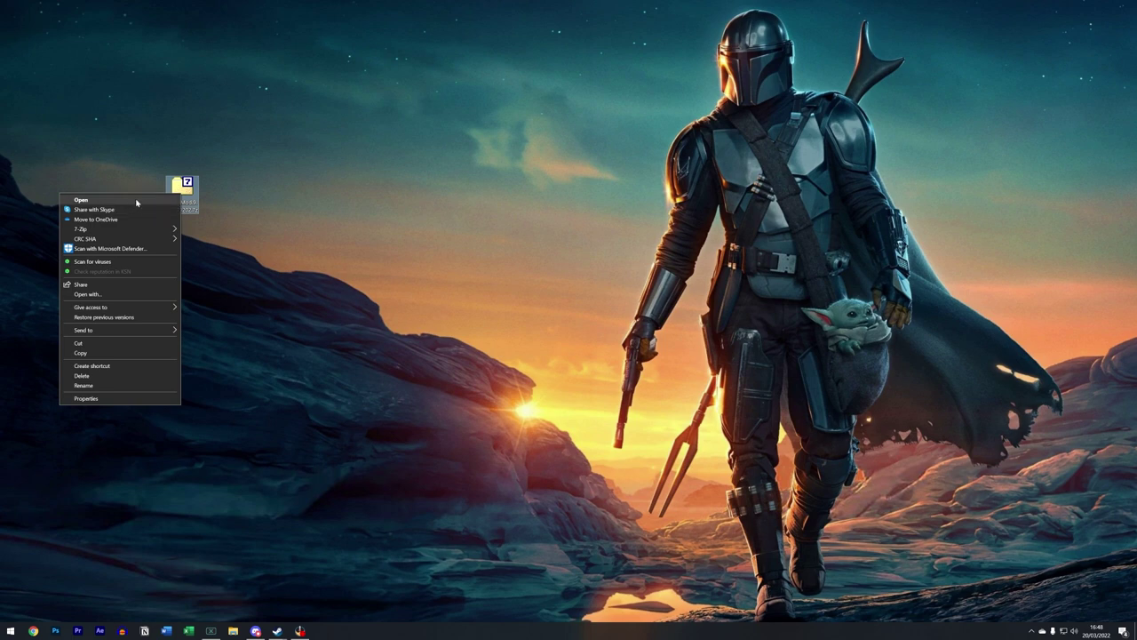
{"action": "left_click", "coordinate": [113, 204]}
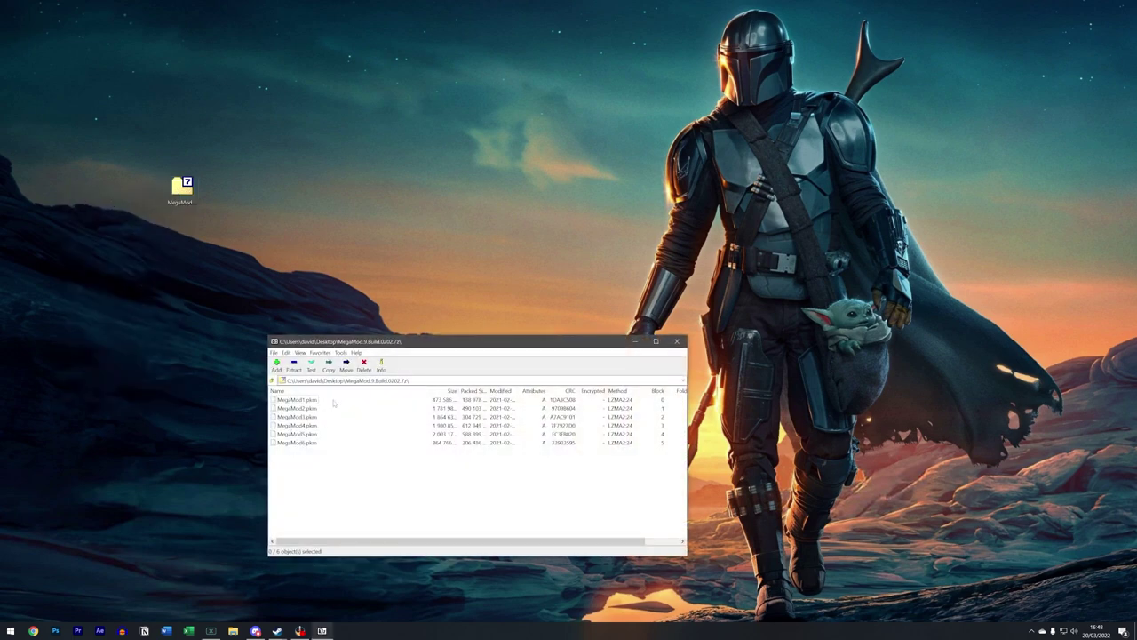
{"action": "left_click_drag", "start_coordinate": [479, 346], "coordinate": [245, 389]}
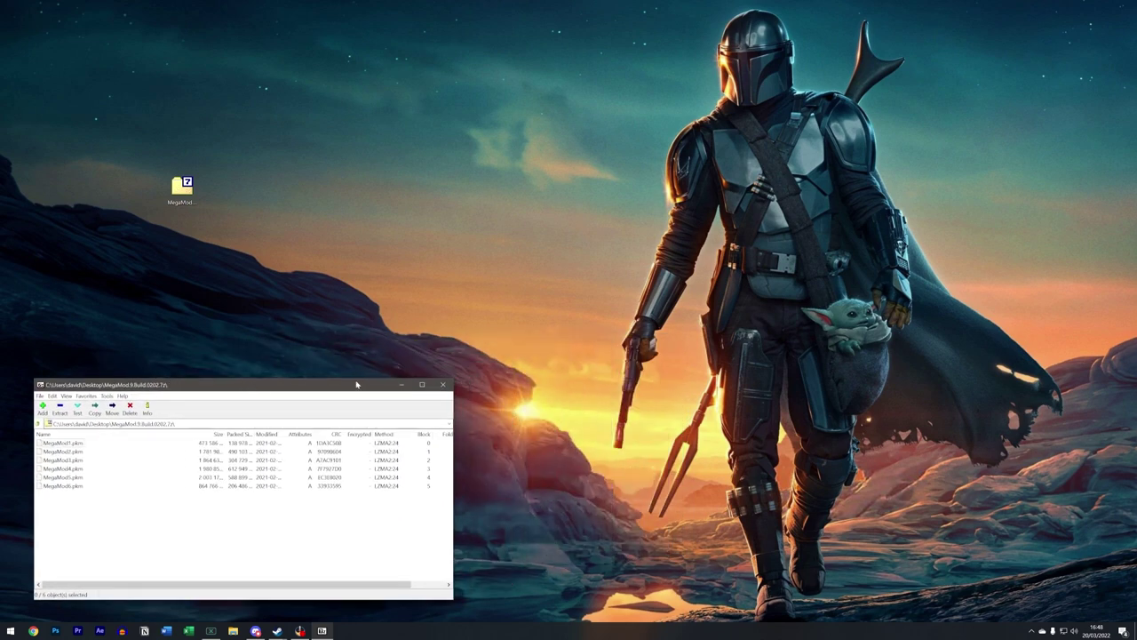
- Switch to Steam and browse the local files of Banished from the game library
{"action": "left_click", "coordinate": [277, 631]}
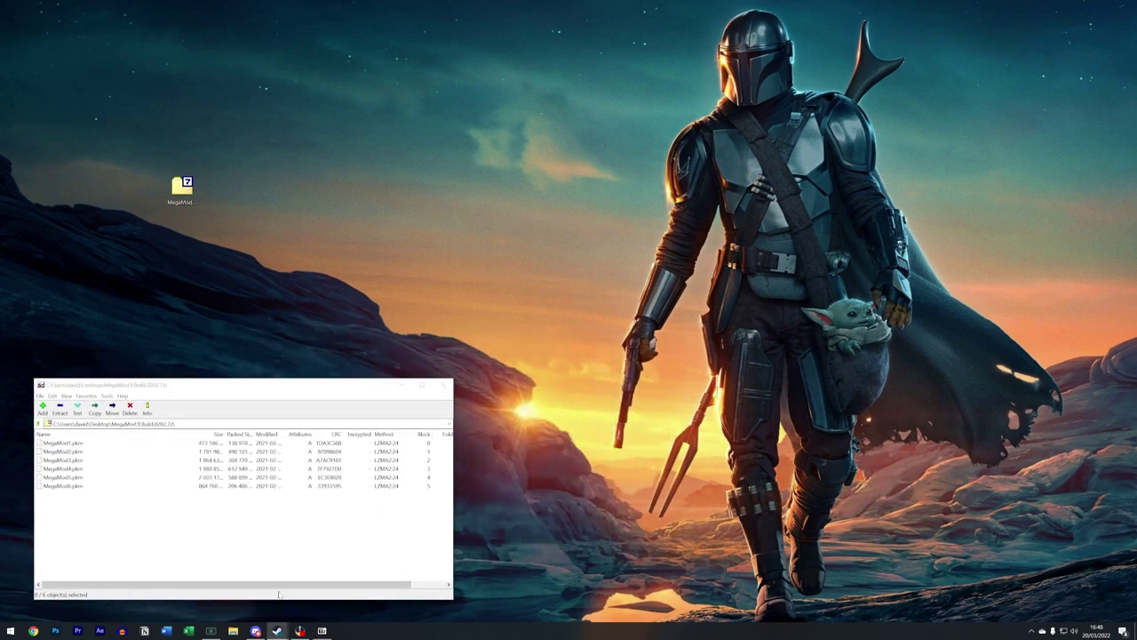
{"action": "left_click", "coordinate": [63, 118]}
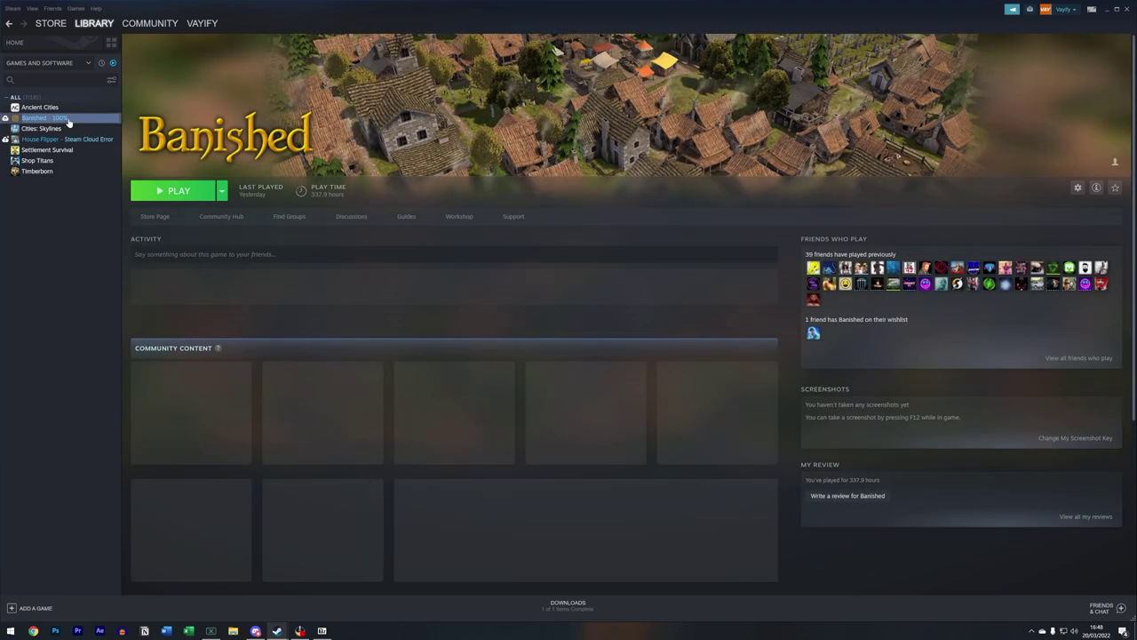
{"action": "right_click", "coordinate": [69, 122]}
{"action": "mouse_move", "coordinate": [98, 166]}
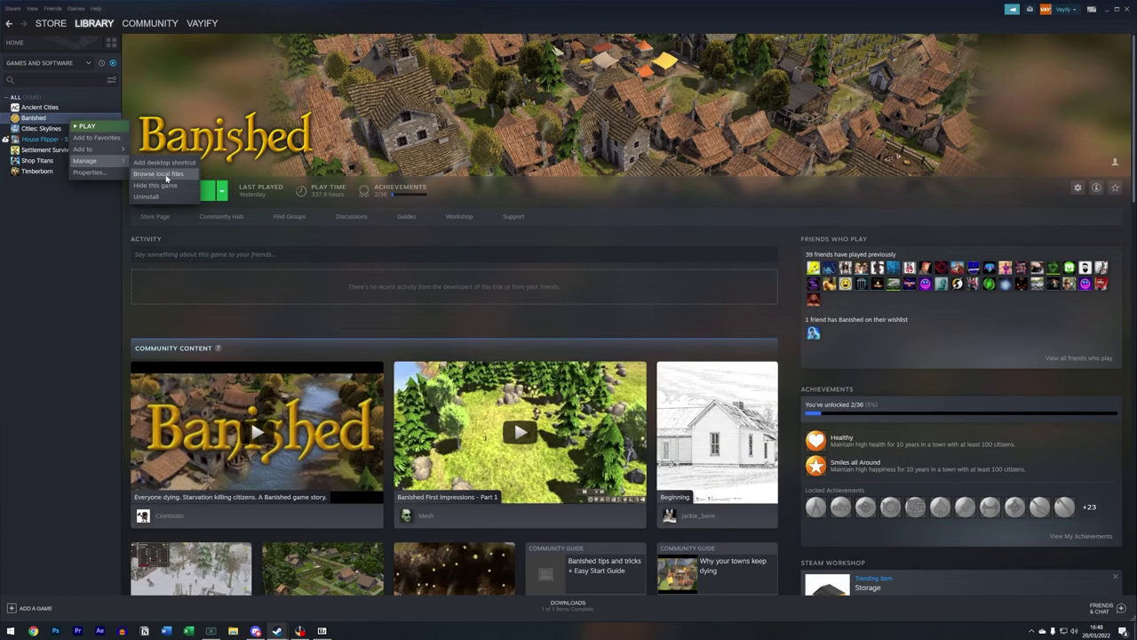
{"action": "left_click", "coordinate": [158, 174]}
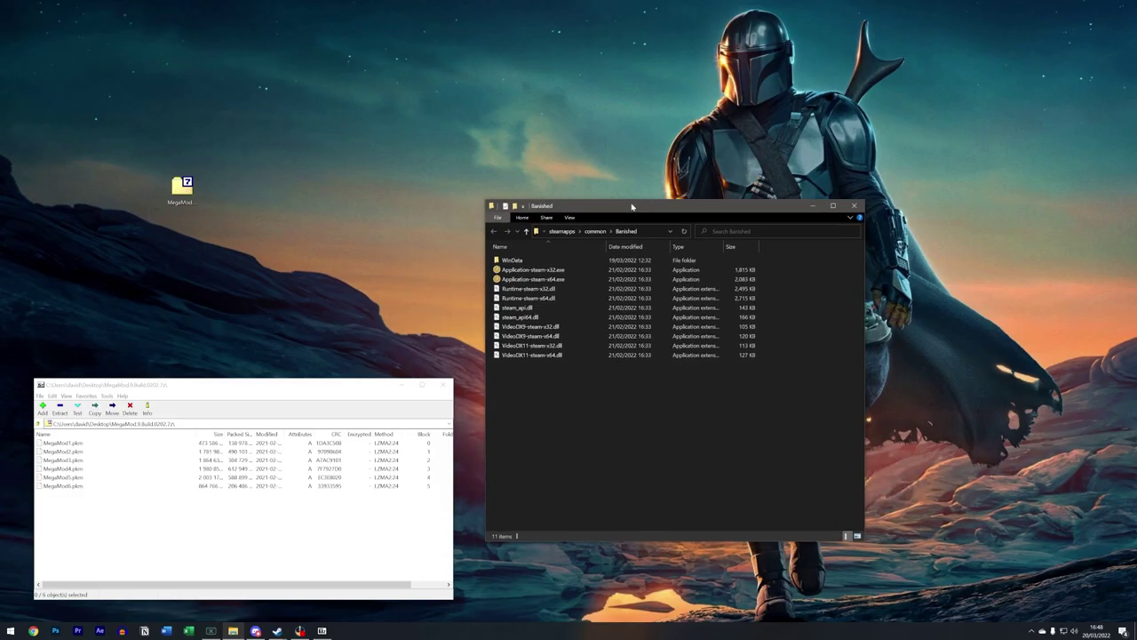
- Extract the MegaMod .pkm files from the archive into Banished's WinData folder and close both windows
{"action": "left_click_drag", "start_coordinate": [632, 207], "coordinate": [642, 235]}
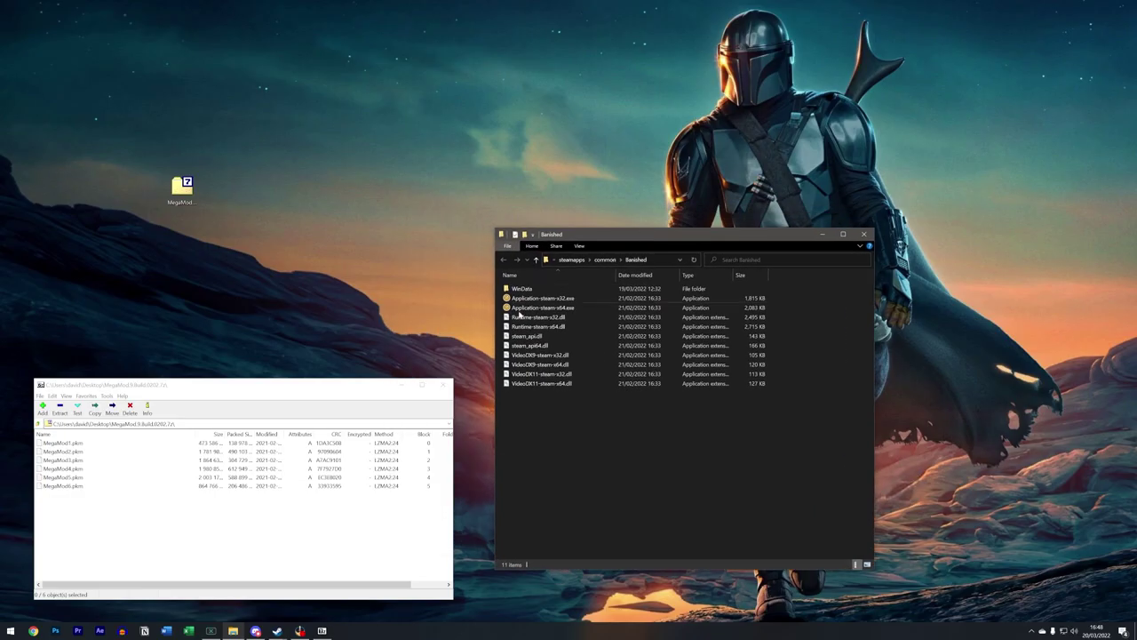
{"action": "double_click", "coordinate": [524, 289]}
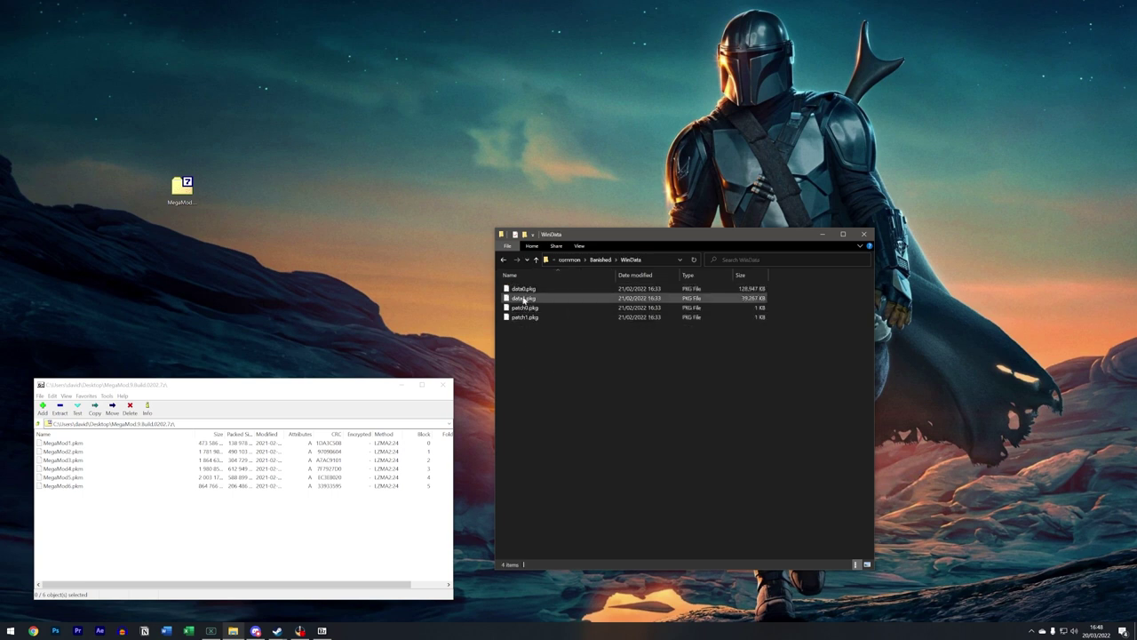
{"action": "left_click_drag", "start_coordinate": [133, 383], "coordinate": [171, 330]}
{"action": "left_click_drag", "start_coordinate": [124, 455], "coordinate": [564, 448]}
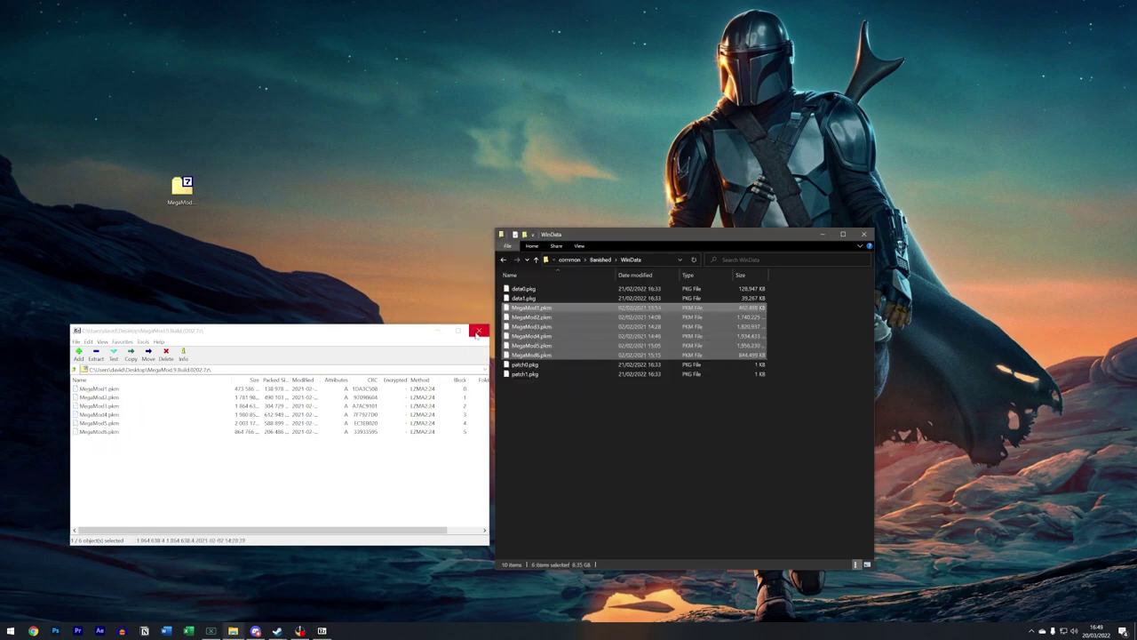
{"action": "left_click", "coordinate": [481, 331]}
{"action": "left_click", "coordinate": [543, 438]}
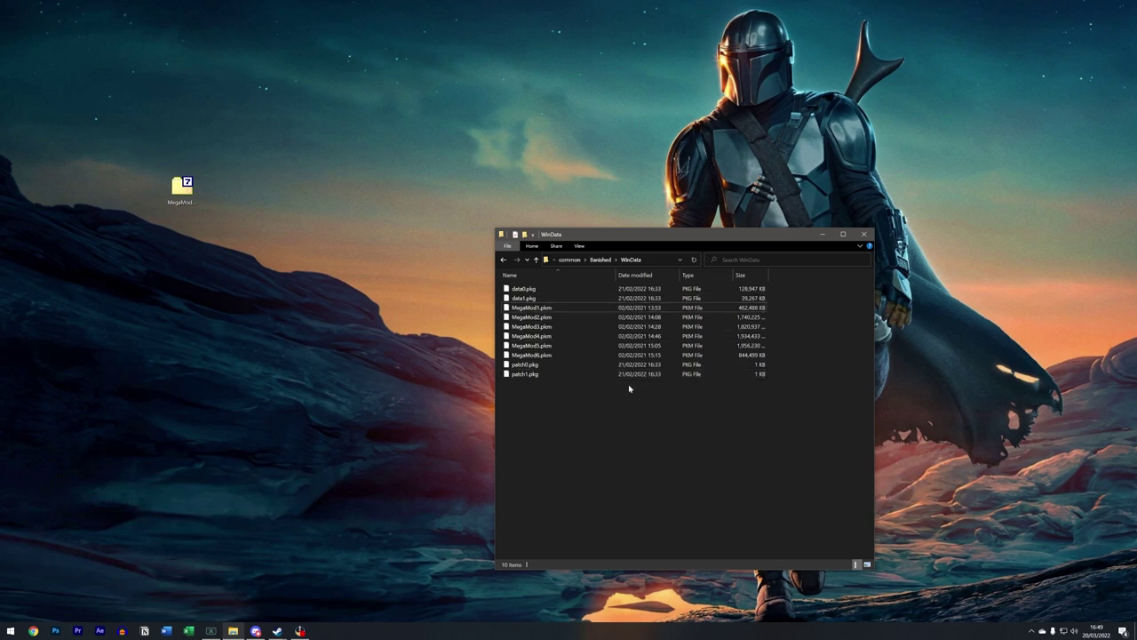
{"action": "left_click", "coordinate": [867, 236]}
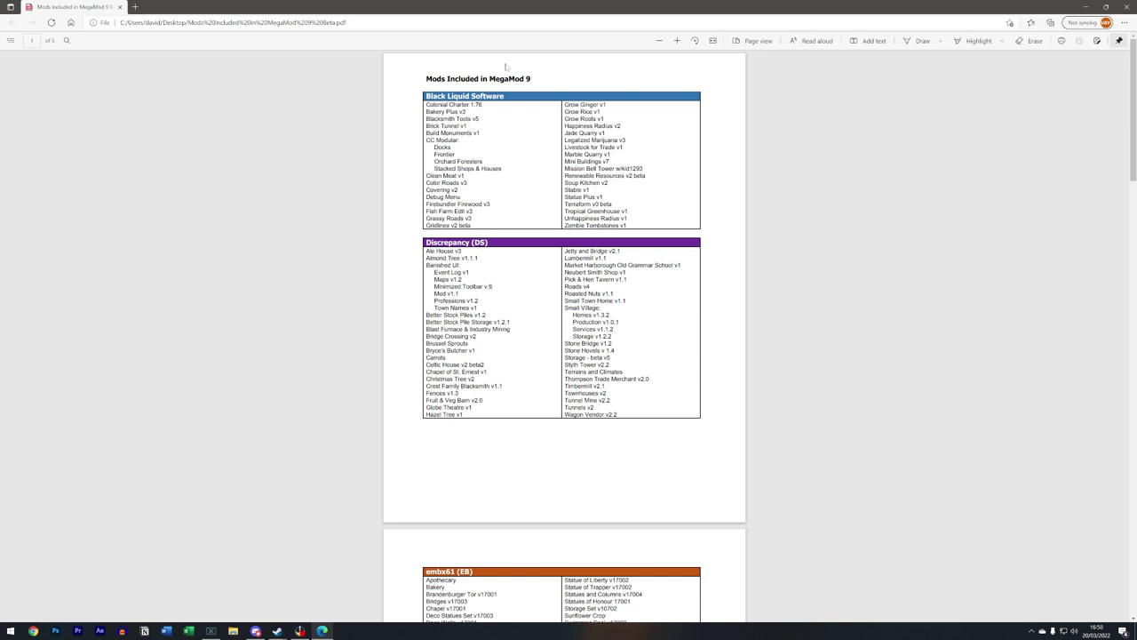
- Review the "Mods Included in MegaMod 9" PDF through to its last page and close it
{"action": "left_click_drag", "start_coordinate": [425, 79], "coordinate": [532, 79]}
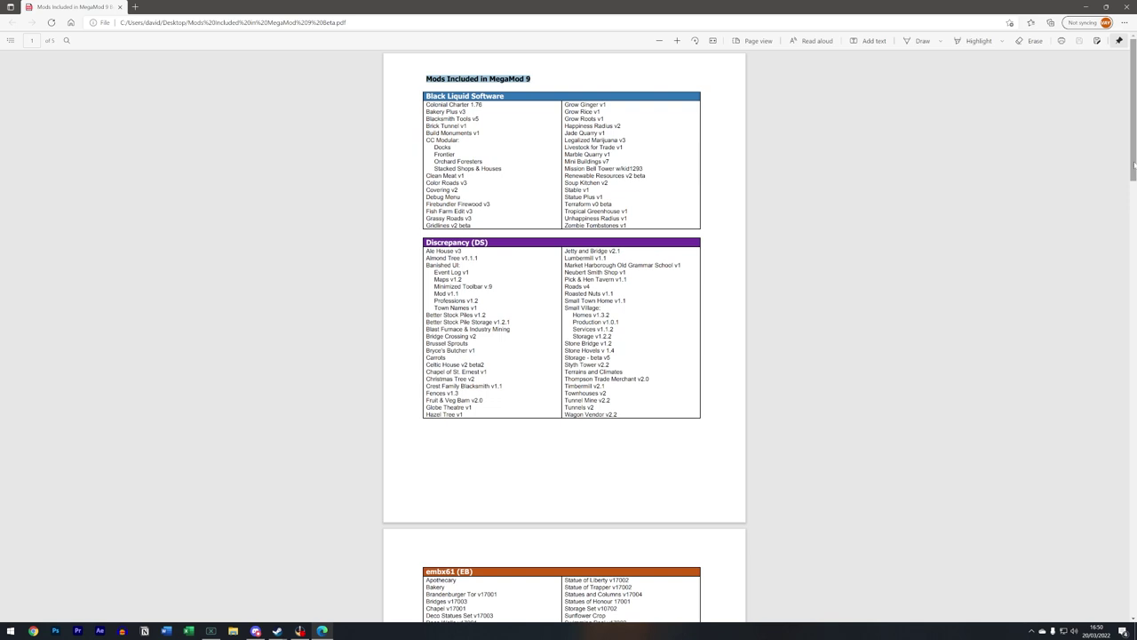
{"action": "left_click_drag", "start_coordinate": [1134, 165], "coordinate": [1124, 591]}
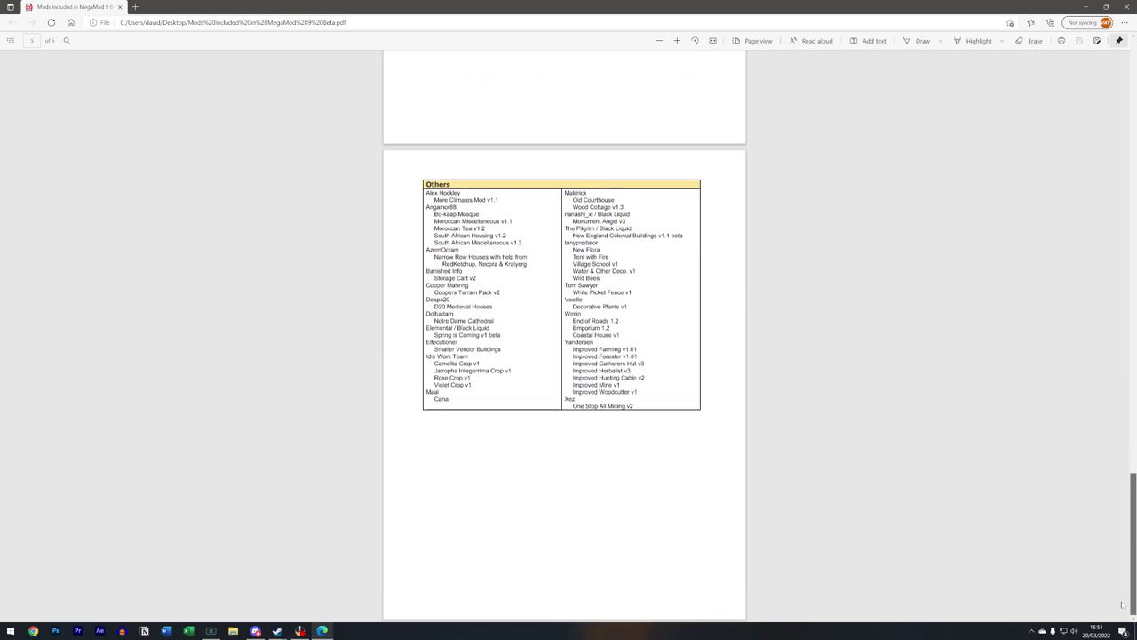
{"action": "left_click", "coordinate": [1126, 7]}
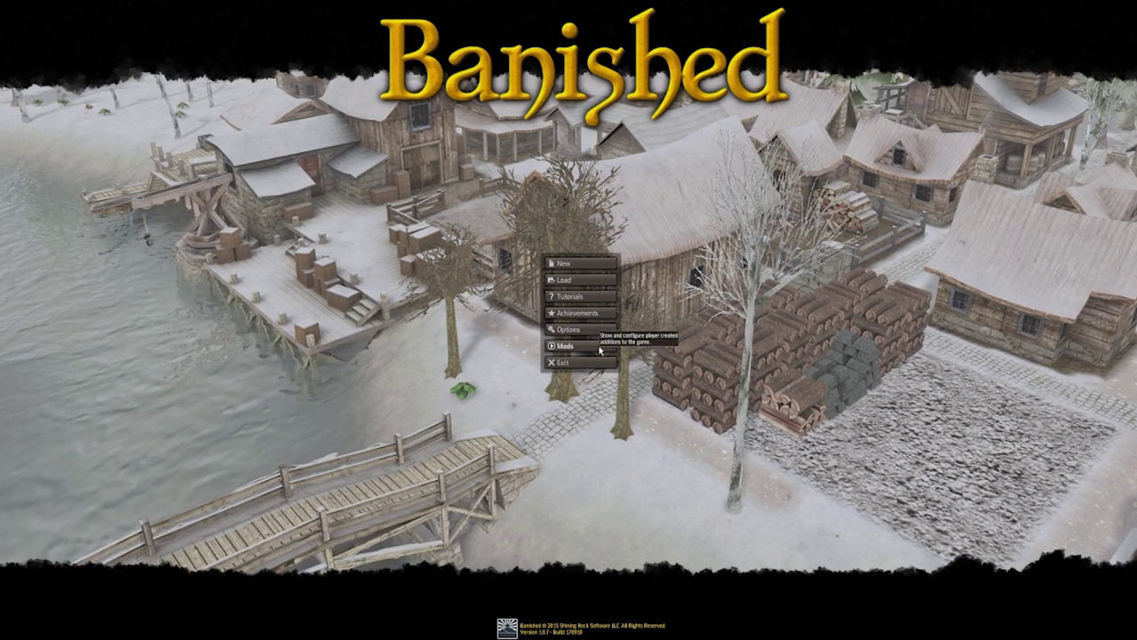
- Enable MegaMod 9 Part 1 through Part 6 in the list of installed mods
{"action": "left_click", "coordinate": [569, 346]}
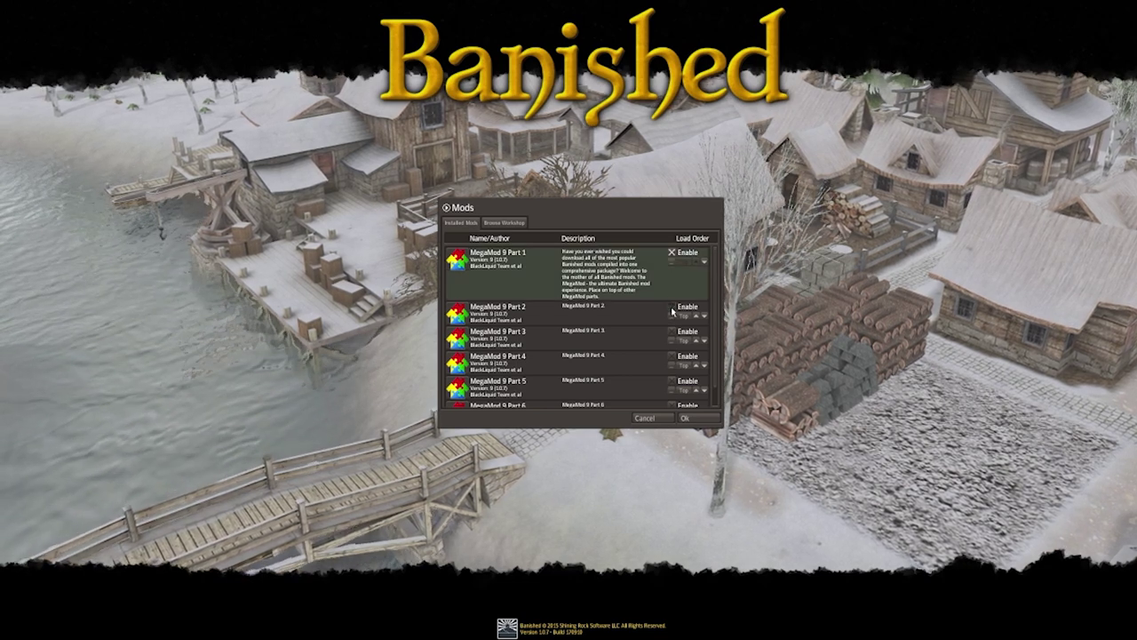
{"action": "left_click", "coordinate": [672, 254]}
{"action": "scroll", "coordinate": [705, 345], "scroll_direction": "down", "scroll_amount": 1}
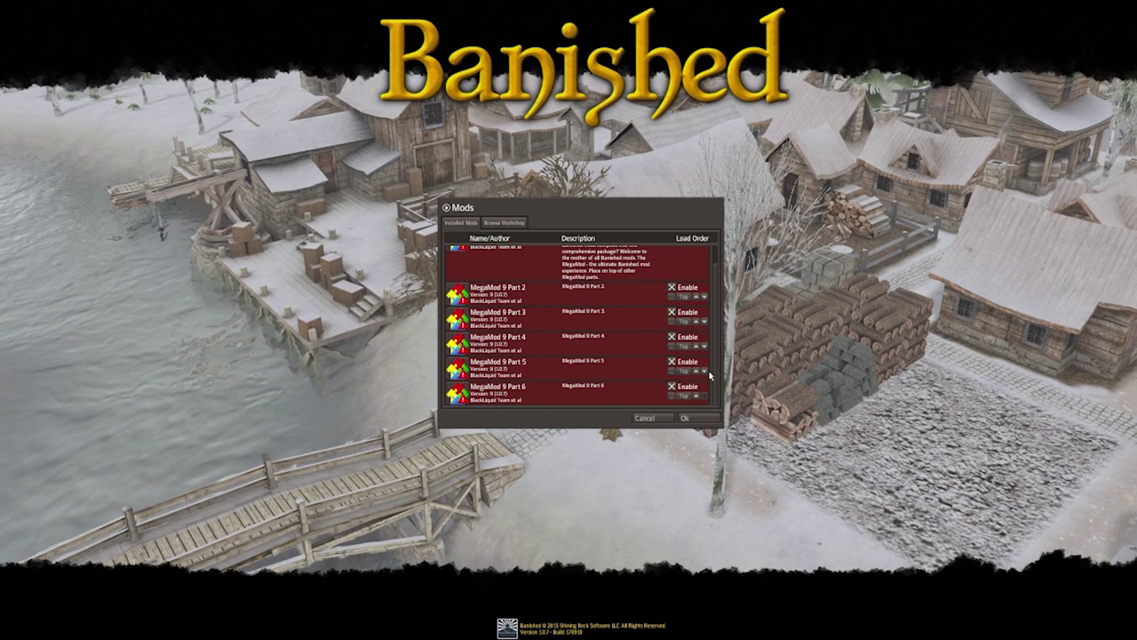
- Check that all six MegaMod 9 parts are enabled and in ascending load order, and return to the main menu
{"action": "scroll", "coordinate": [720, 348], "scroll_direction": "up", "scroll_amount": 1}
{"action": "scroll", "coordinate": [720, 346], "scroll_direction": "up", "scroll_amount": 1}
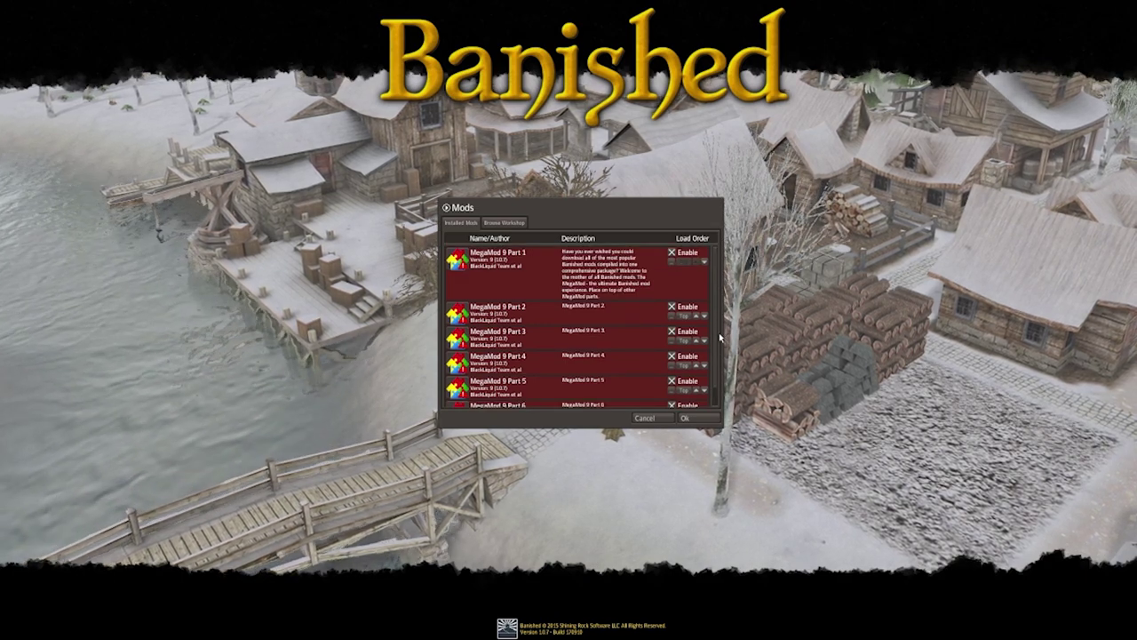
{"action": "scroll", "coordinate": [719, 337], "scroll_direction": "down", "scroll_amount": 1}
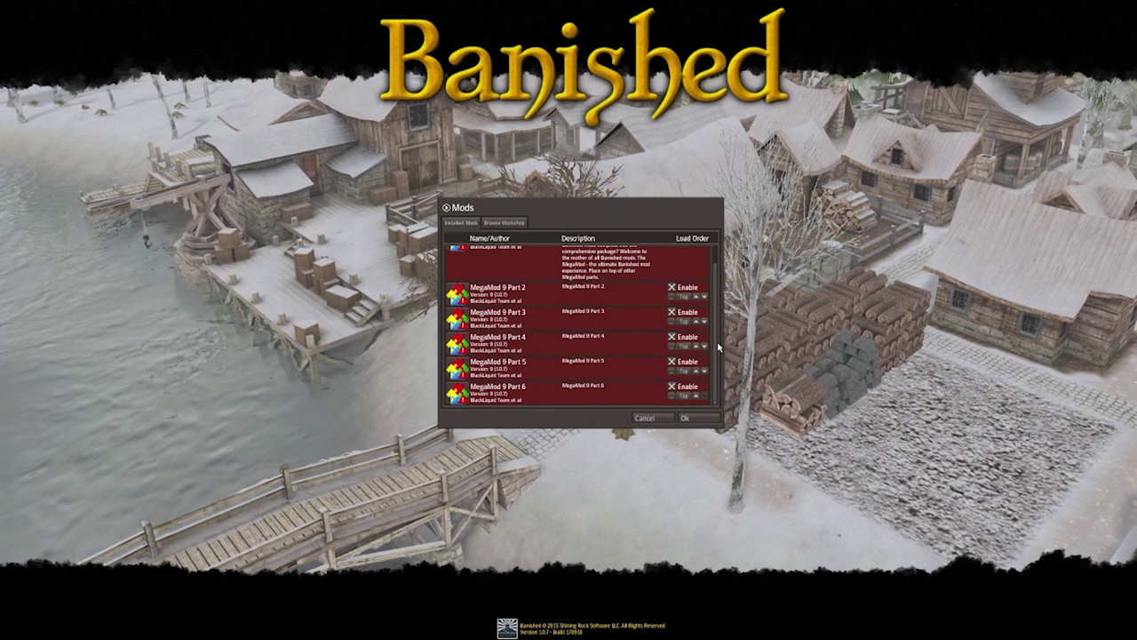
{"action": "scroll", "coordinate": [719, 347], "scroll_direction": "up", "scroll_amount": 1}
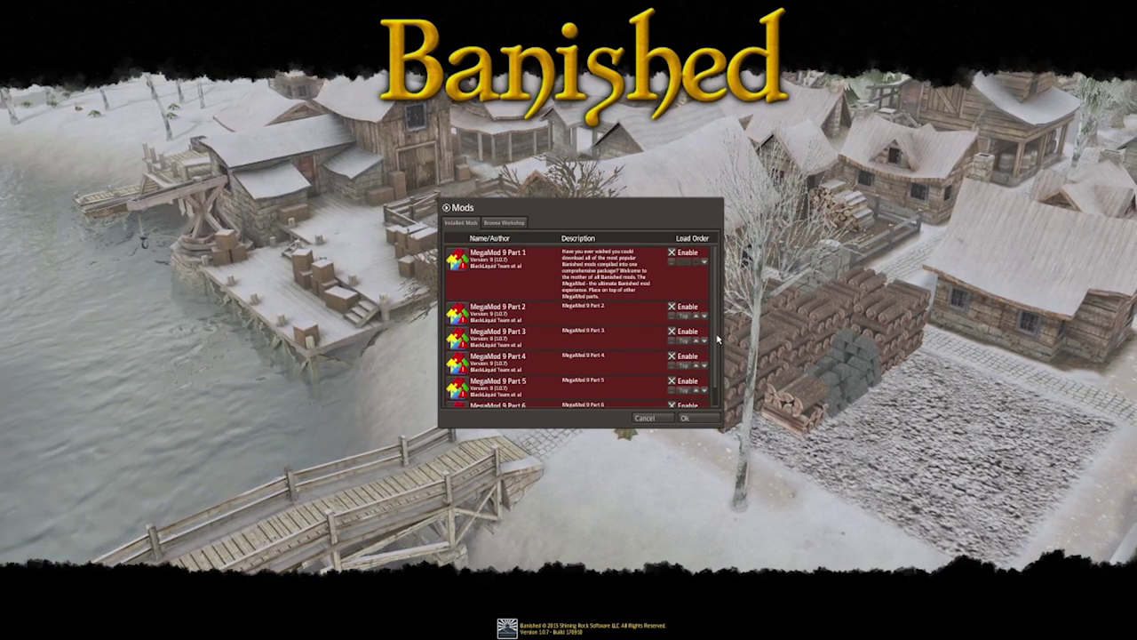
{"action": "scroll", "coordinate": [718, 356], "scroll_direction": "down", "scroll_amount": 1}
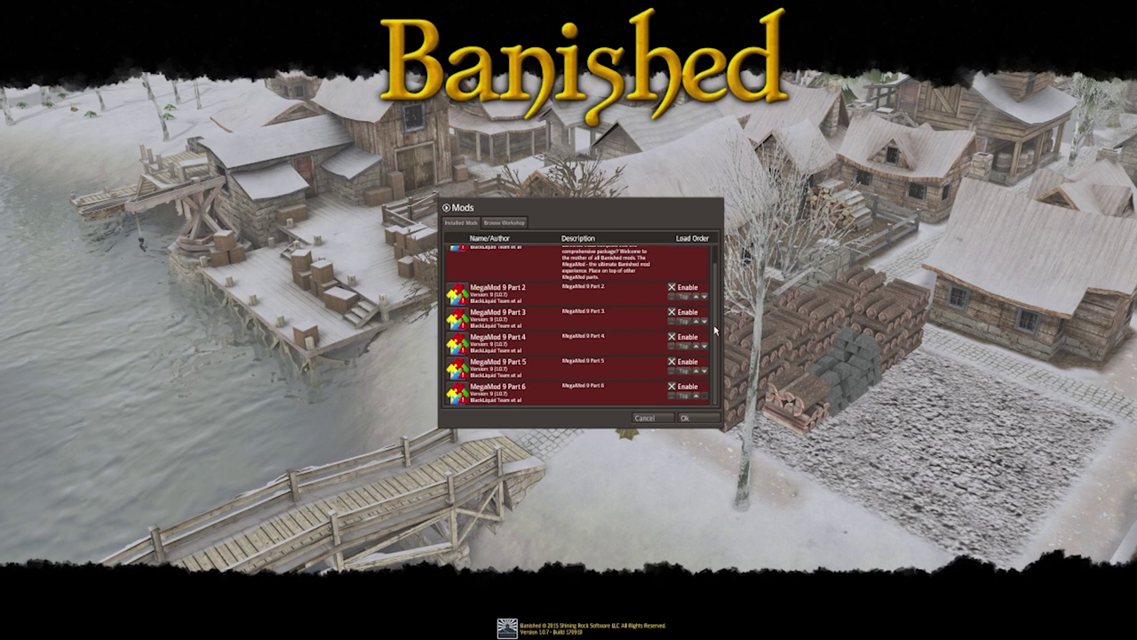
{"action": "scroll", "coordinate": [707, 302], "scroll_direction": "up", "scroll_amount": 1}
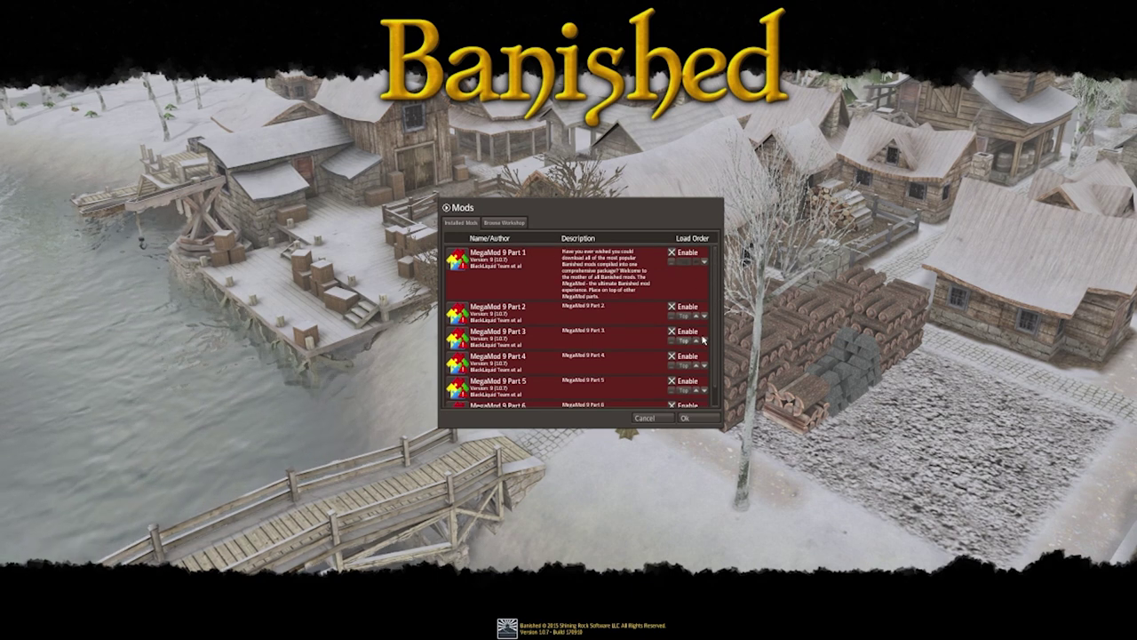
{"action": "scroll", "coordinate": [702, 351], "scroll_direction": "down", "scroll_amount": 1}
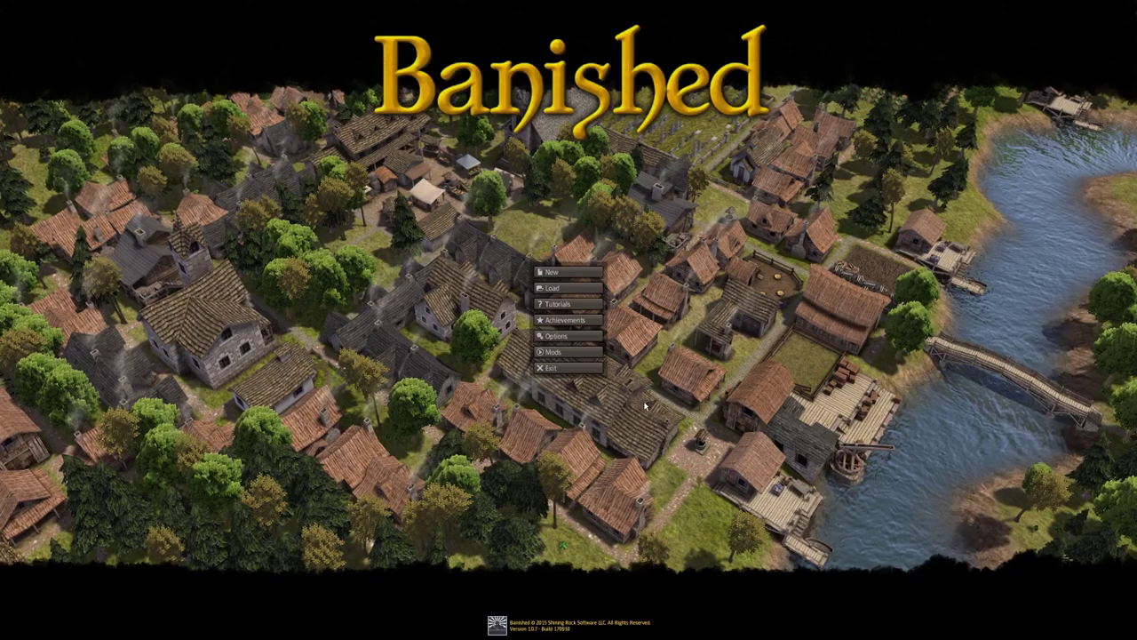
{"action": "left_click", "coordinate": [554, 352]}
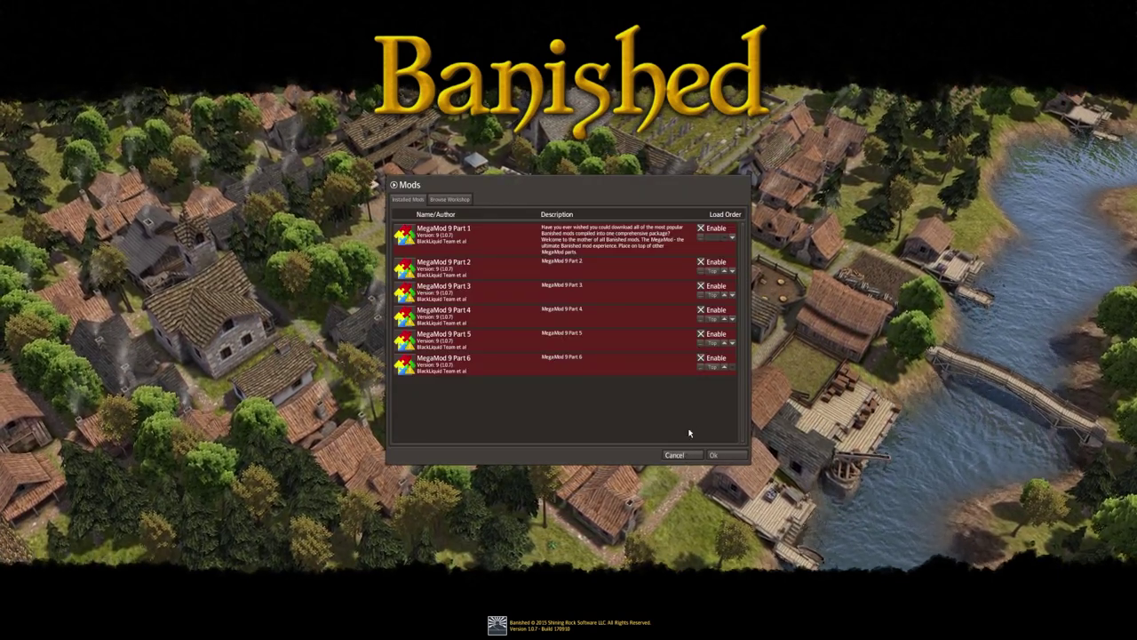
{"action": "left_click", "coordinate": [713, 454]}
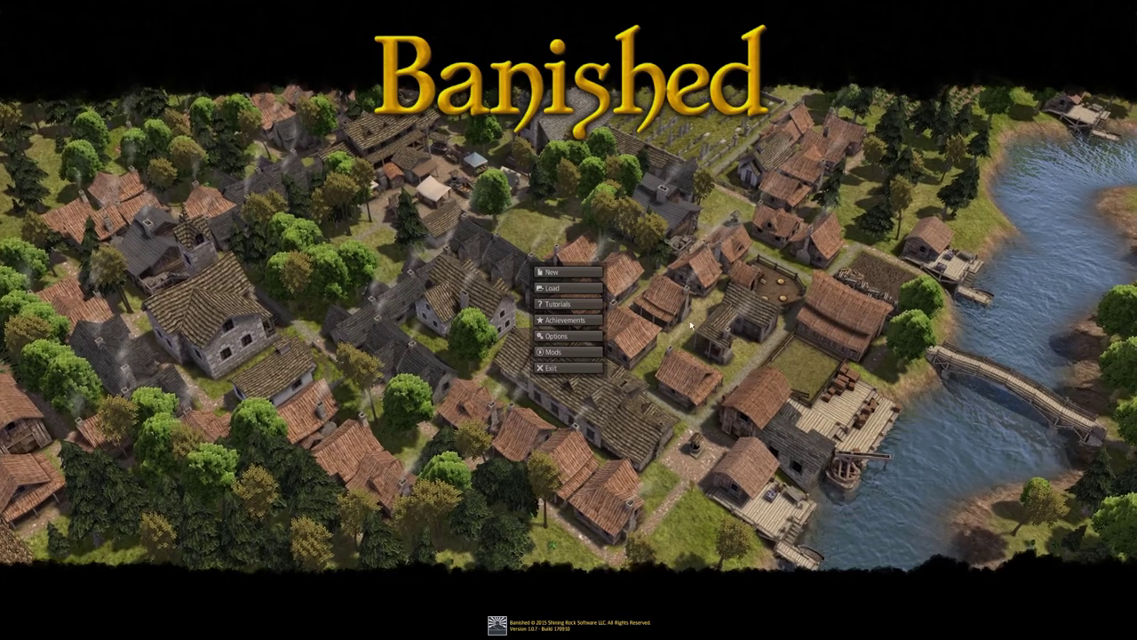
- Open the setup for a new game and look through the available terrain types without choosing another one
{"action": "left_click", "coordinate": [564, 273]}
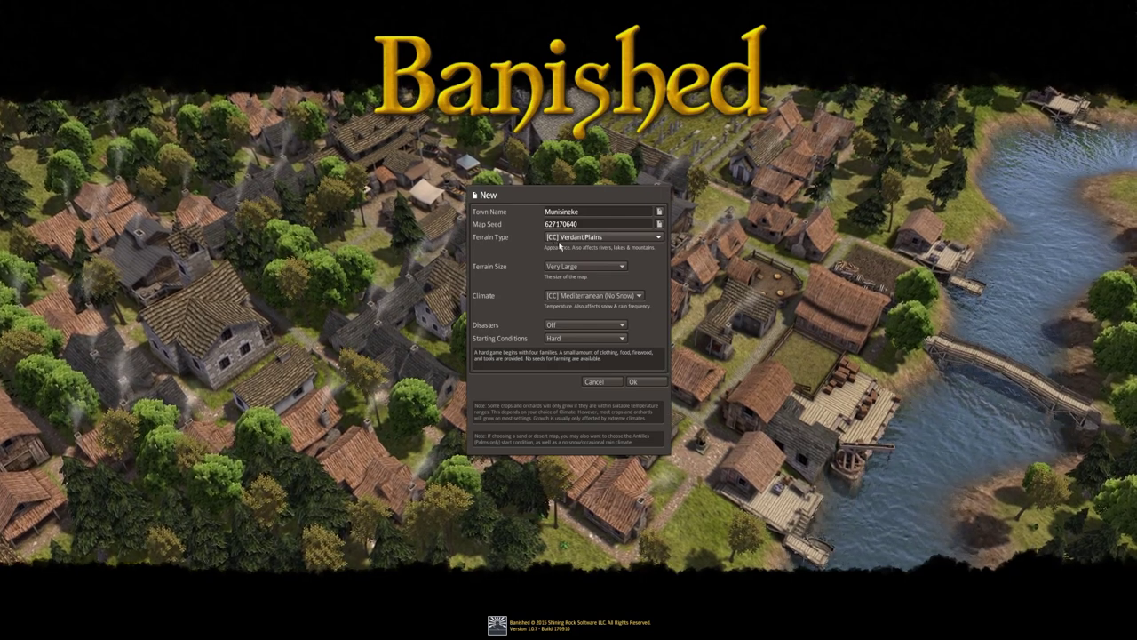
{"action": "left_click", "coordinate": [562, 238]}
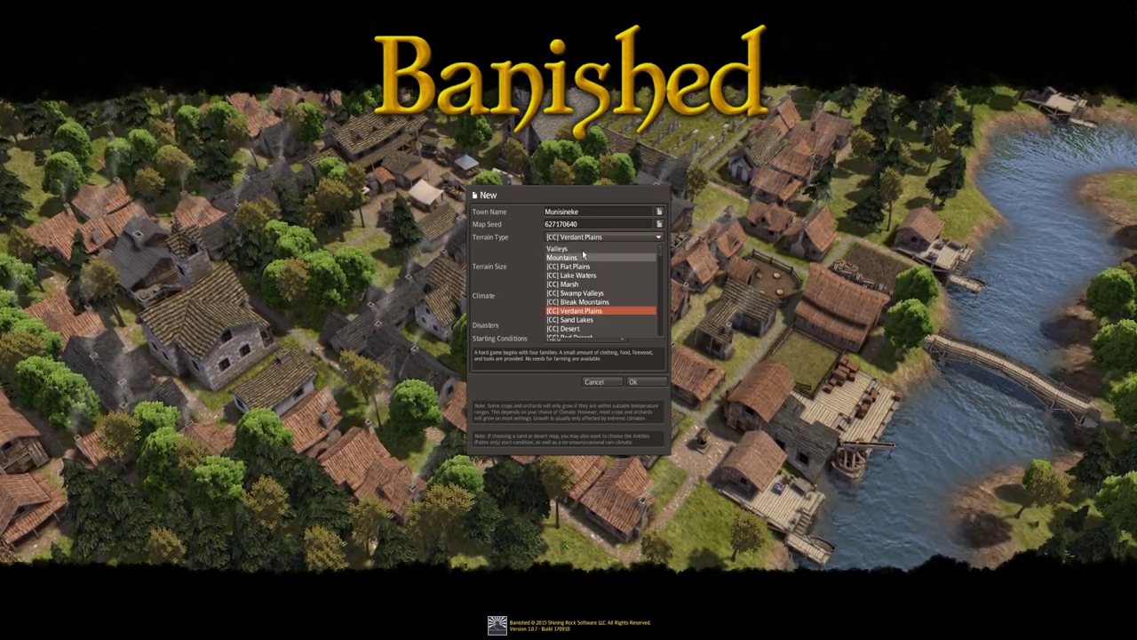
{"action": "left_click_drag", "start_coordinate": [661, 255], "coordinate": [664, 336]}
{"action": "left_click", "coordinate": [526, 287]}
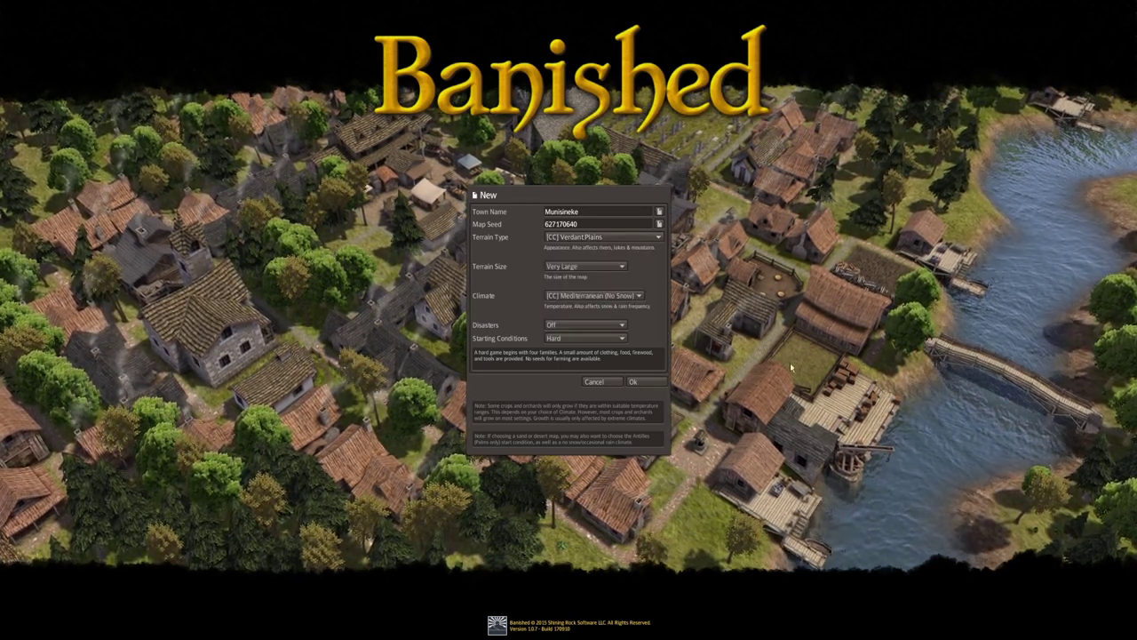